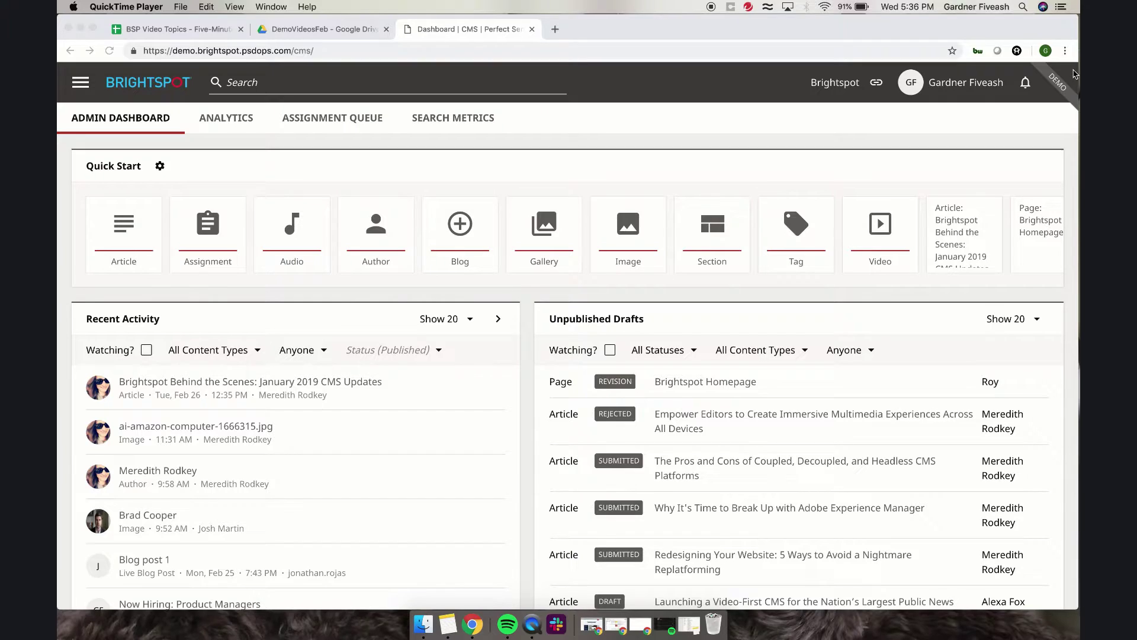
Step: Open the dashboard's theme settings and apply the Calm colour preset after trying Bold
{"action": "left_click", "coordinate": [1073, 74]}
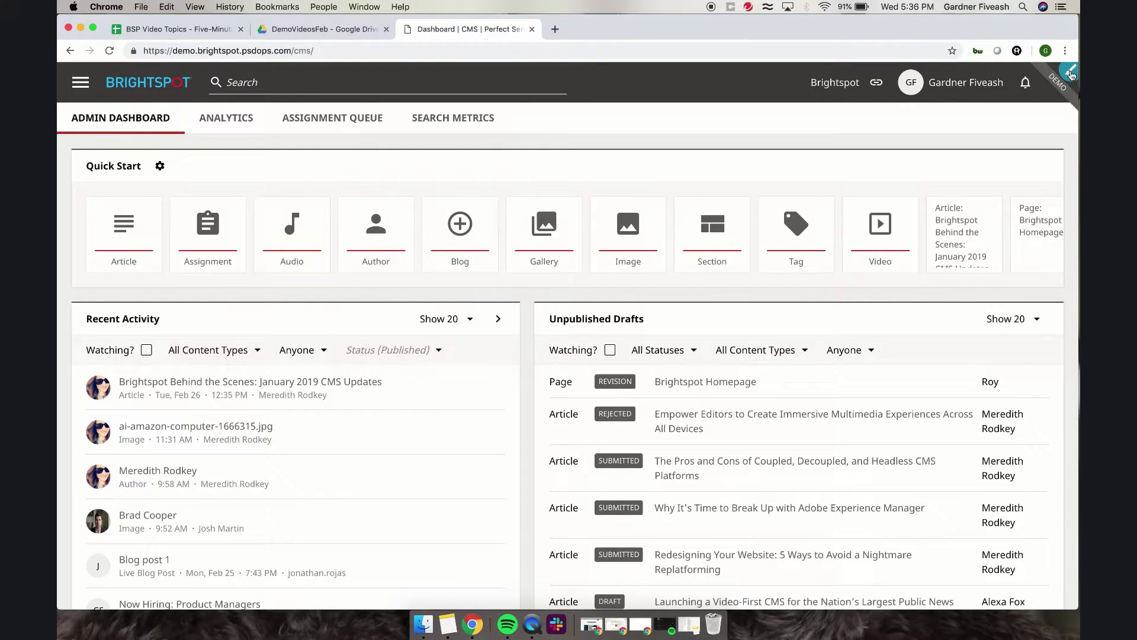
{"action": "left_click", "coordinate": [1072, 74]}
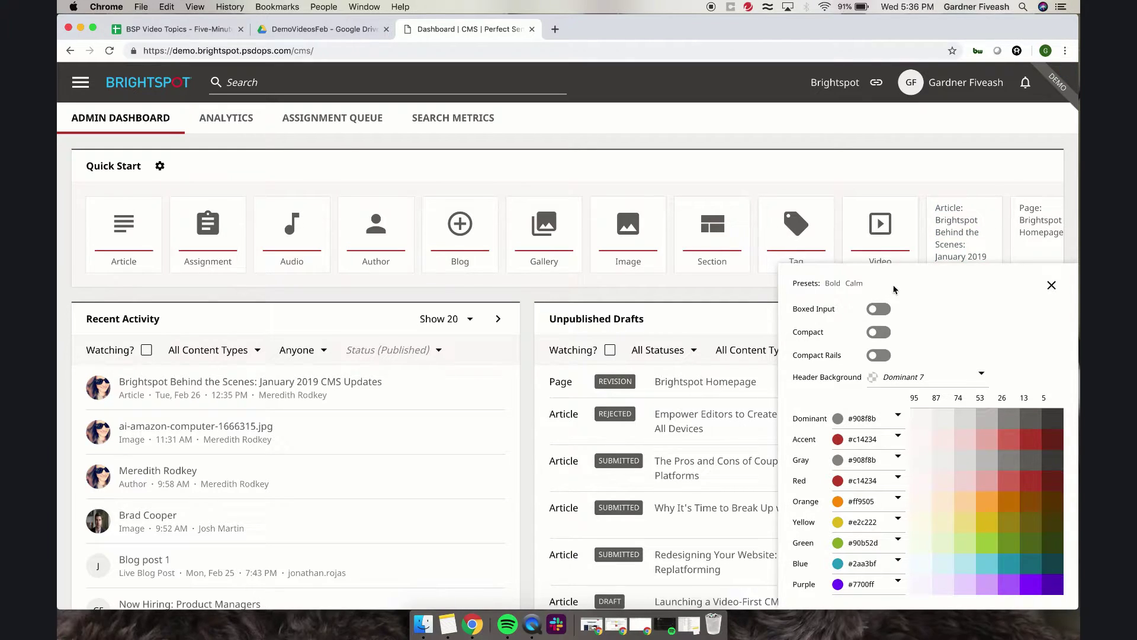
{"action": "left_click", "coordinate": [832, 283]}
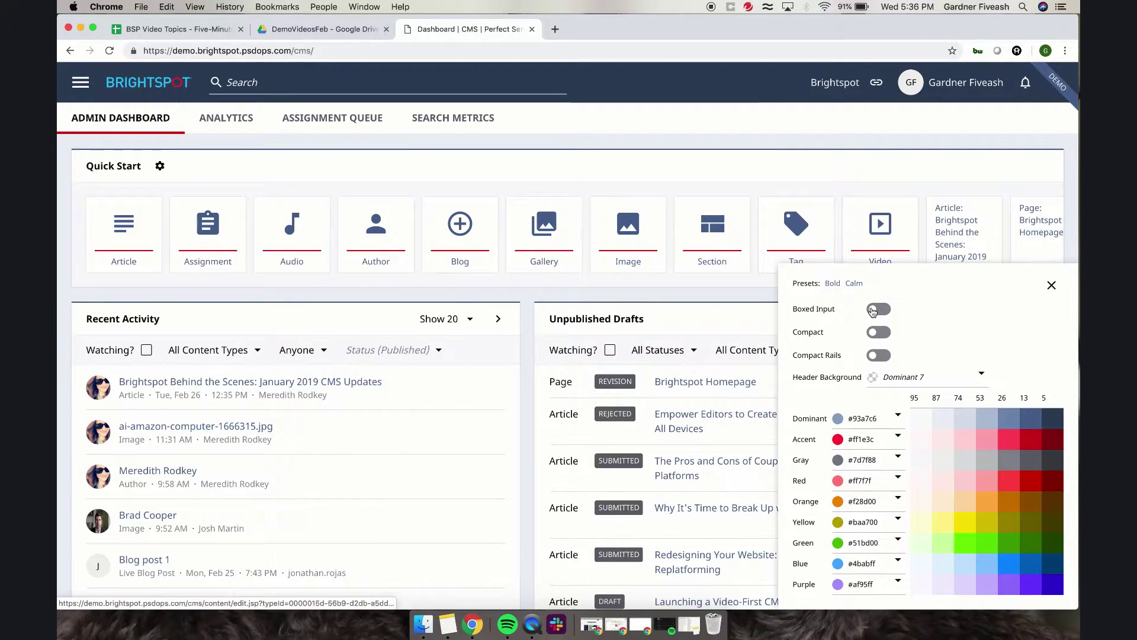
{"action": "left_click", "coordinate": [854, 283]}
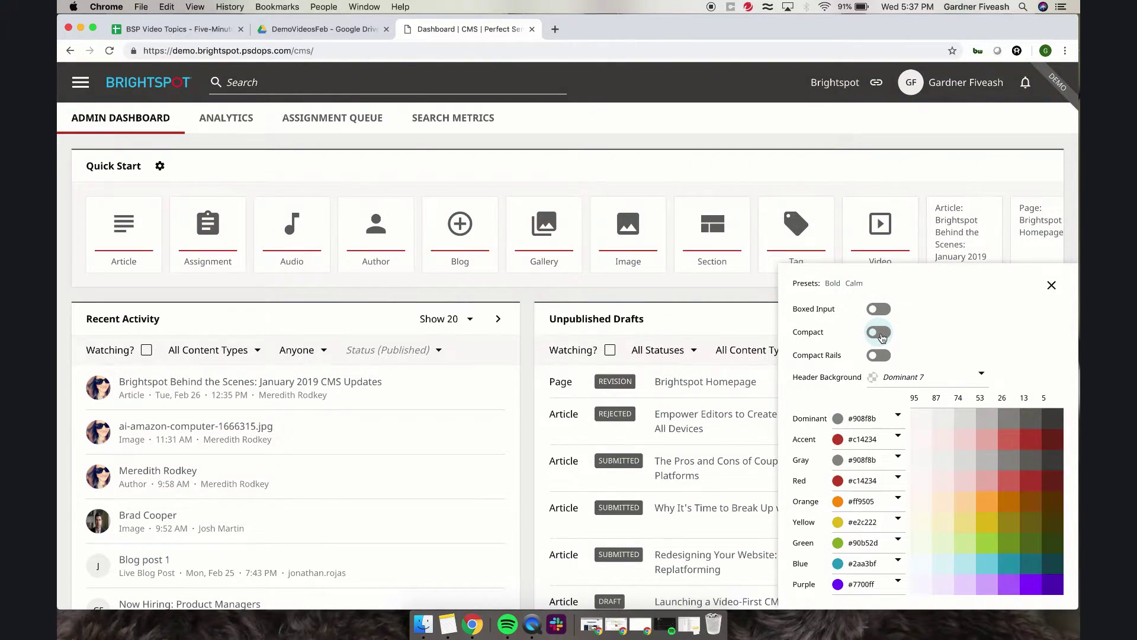
Step: Turn on Compact mode and scroll through the shrunken dashboard layout
{"action": "left_click", "coordinate": [881, 333]}
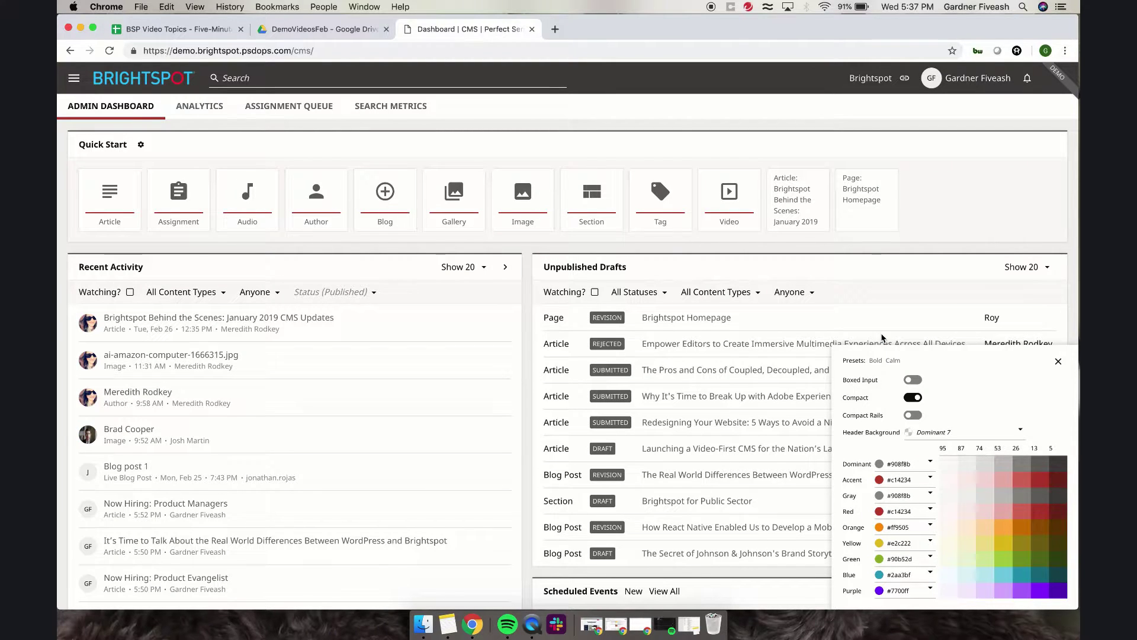
{"action": "scroll", "coordinate": [721, 363], "scroll_direction": "down", "scroll_amount": 1}
{"action": "scroll", "coordinate": [720, 362], "scroll_direction": "down", "scroll_amount": 15}
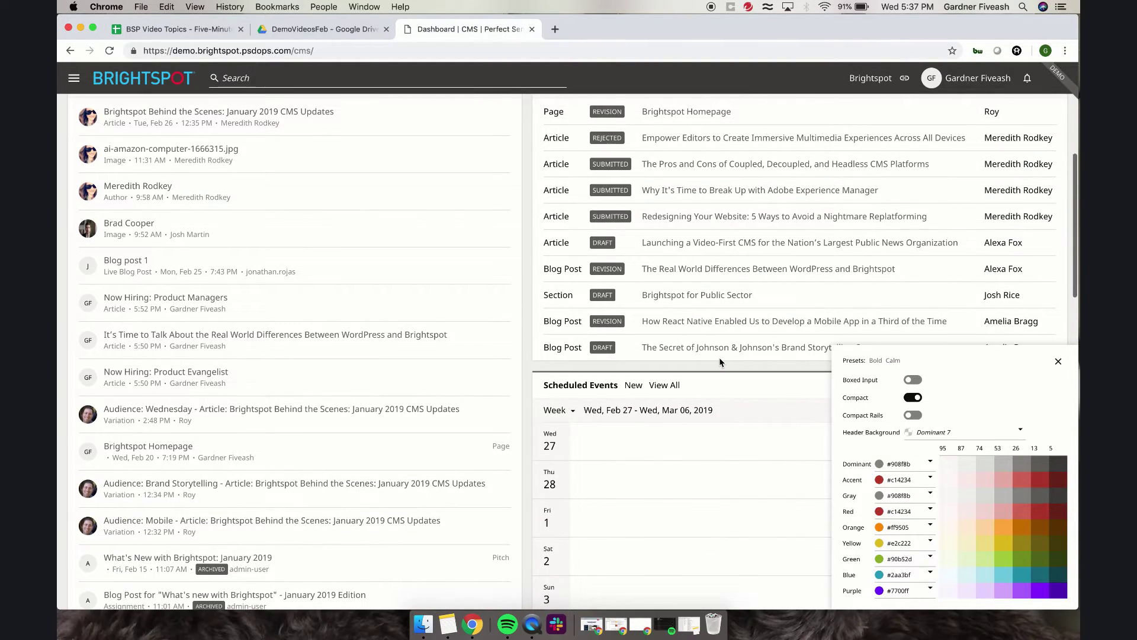
{"action": "scroll", "coordinate": [721, 362], "scroll_direction": "up", "scroll_amount": 15}
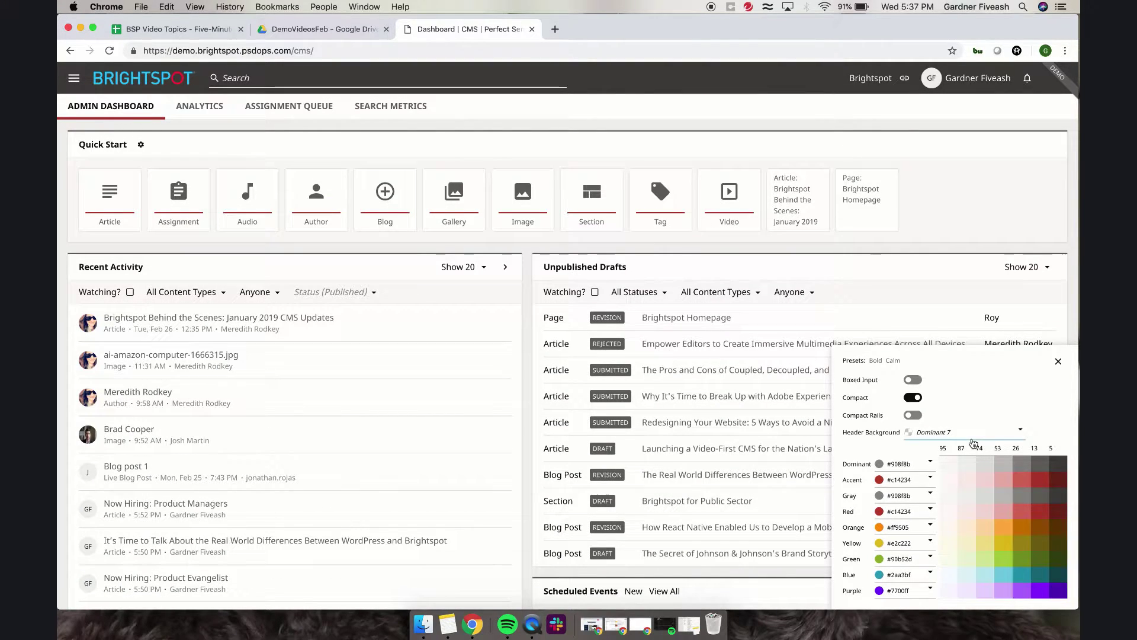
Step: Turn Compact off and set the header background to red #e01212
{"action": "left_click", "coordinate": [915, 397]}
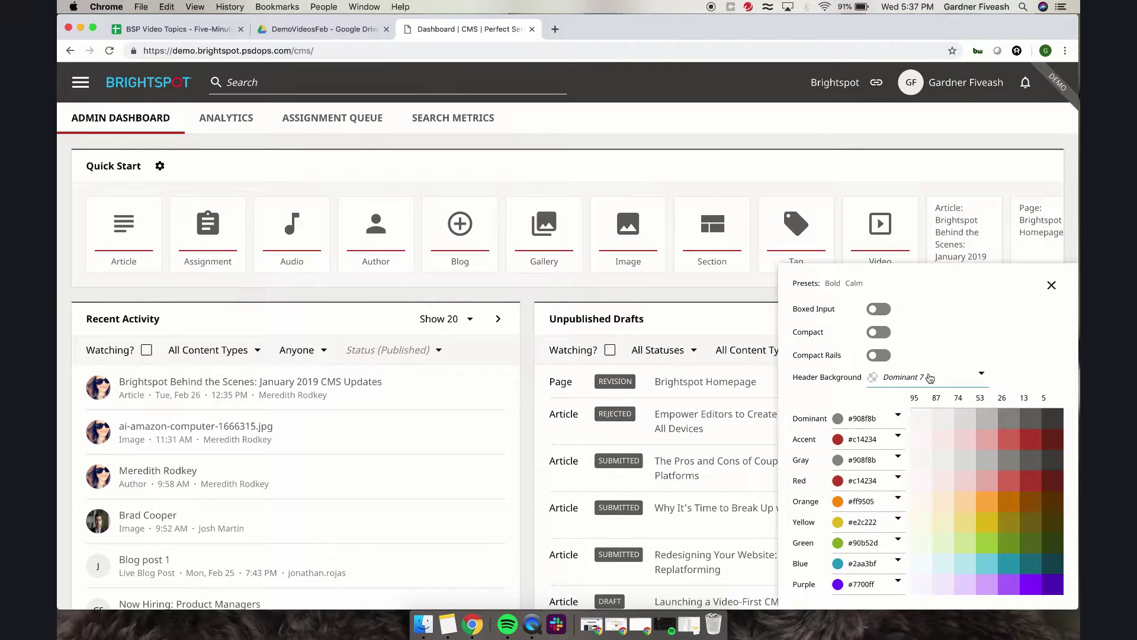
{"action": "left_click", "coordinate": [907, 378]}
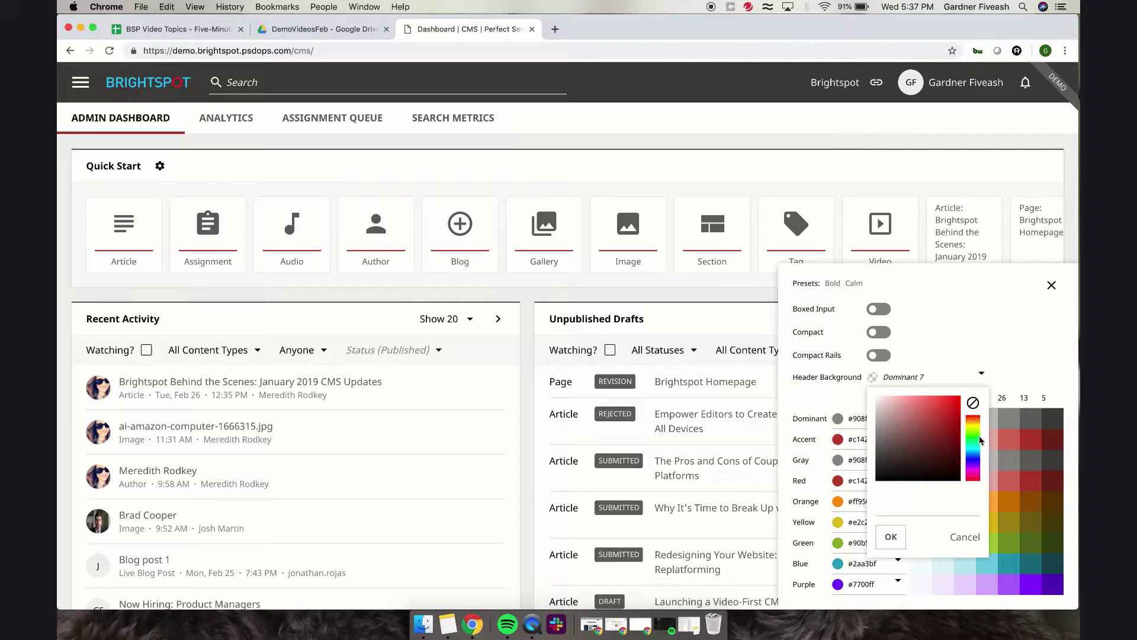
{"action": "left_click", "coordinate": [952, 404]}
{"action": "left_click", "coordinate": [891, 538]}
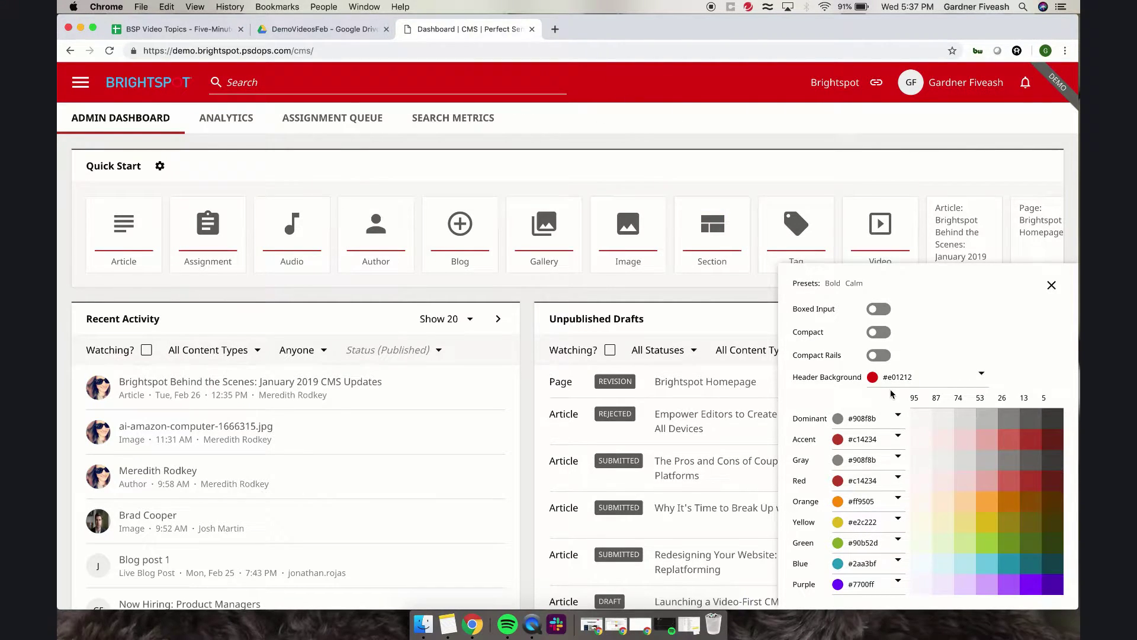
Step: Set the dominant theme colour to blue #1870c8
{"action": "left_click", "coordinate": [866, 419]}
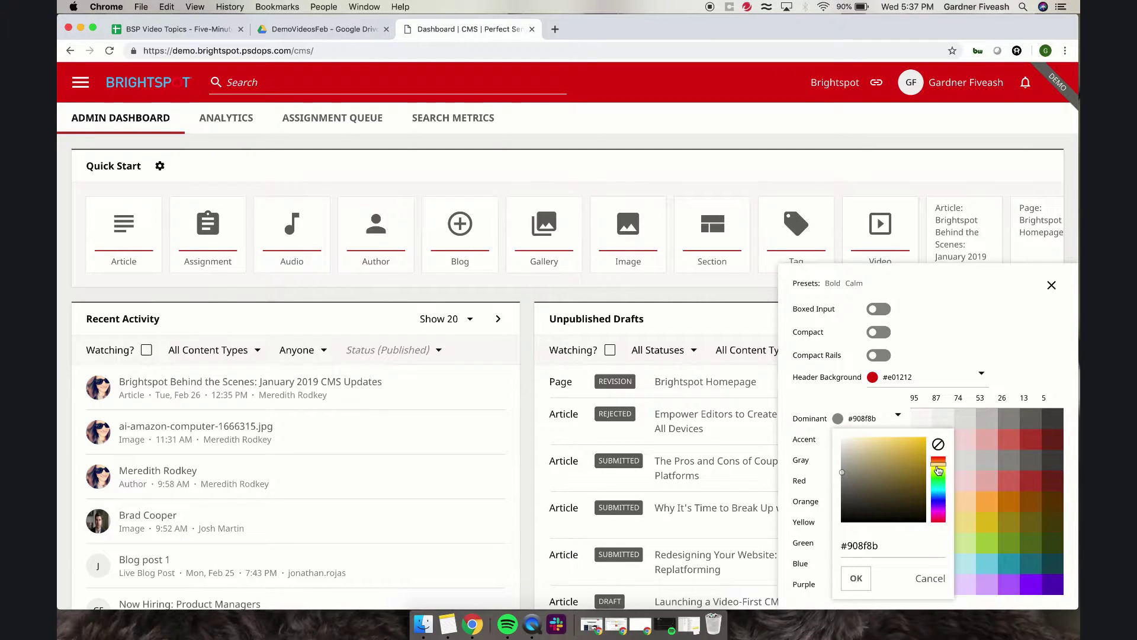
{"action": "left_click_drag", "start_coordinate": [939, 468], "coordinate": [938, 498]}
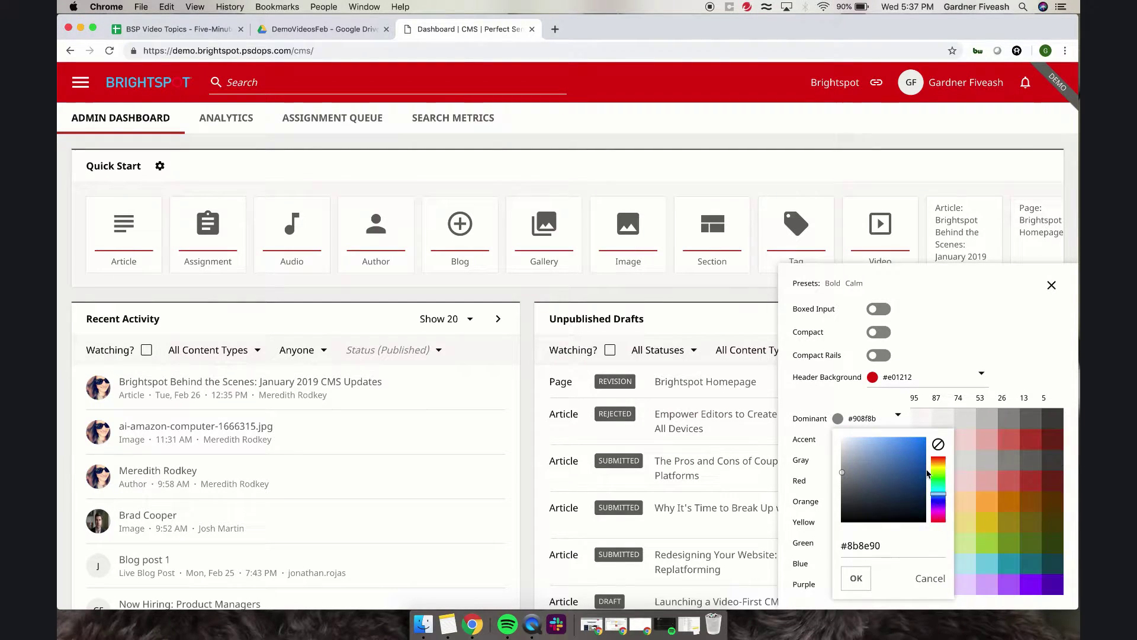
{"action": "left_click", "coordinate": [917, 457]}
{"action": "left_click", "coordinate": [857, 578]}
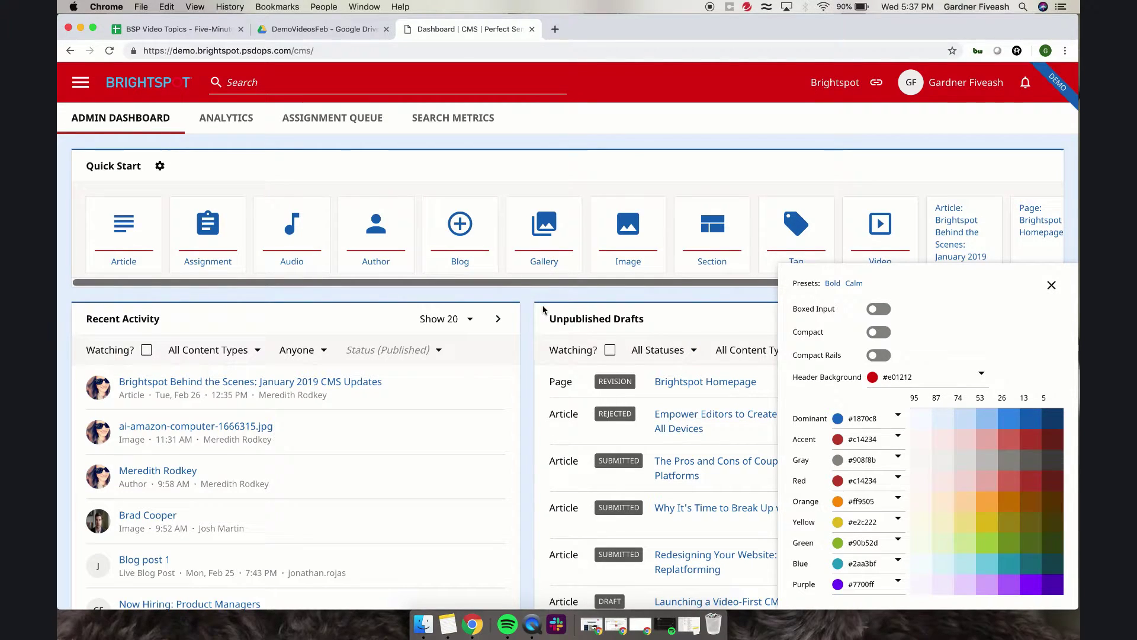
Step: Check the navigation side menu, then set the accent colour to yellow-green #d3eb0f
{"action": "left_click", "coordinate": [81, 87]}
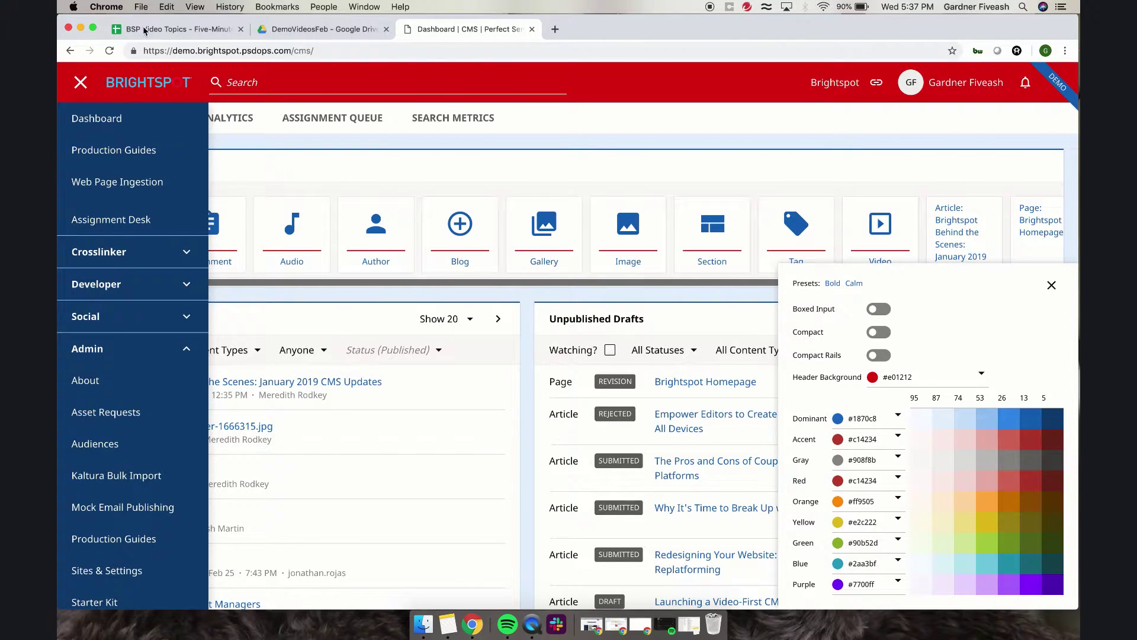
{"action": "left_click", "coordinate": [249, 599]}
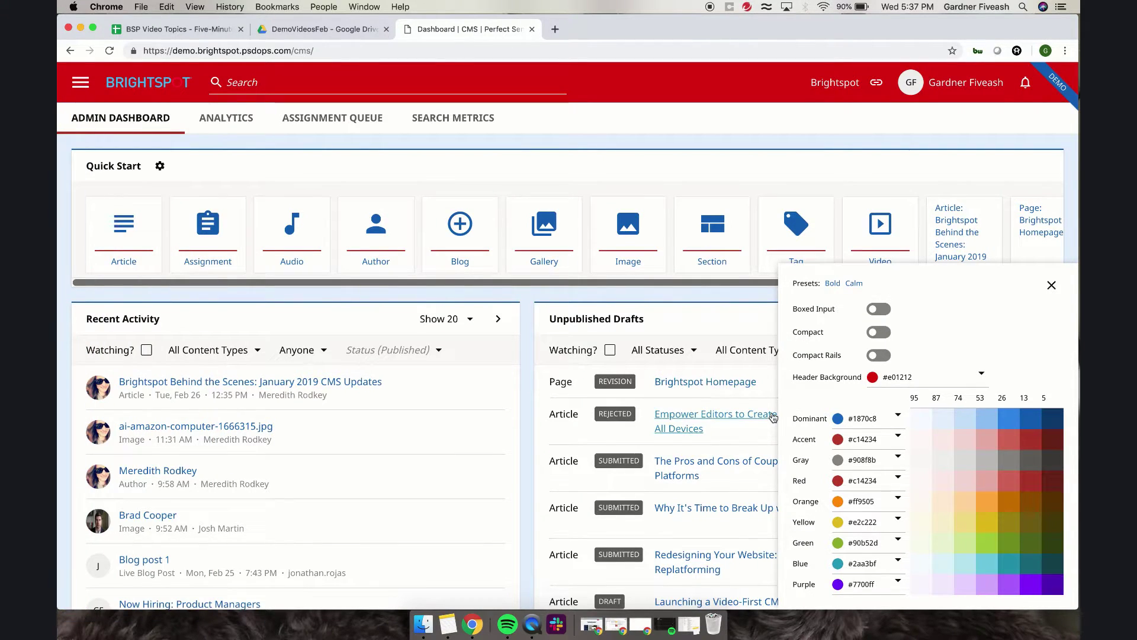
{"action": "left_click", "coordinate": [867, 440]}
{"action": "left_click_drag", "start_coordinate": [937, 292], "coordinate": [936, 304]}
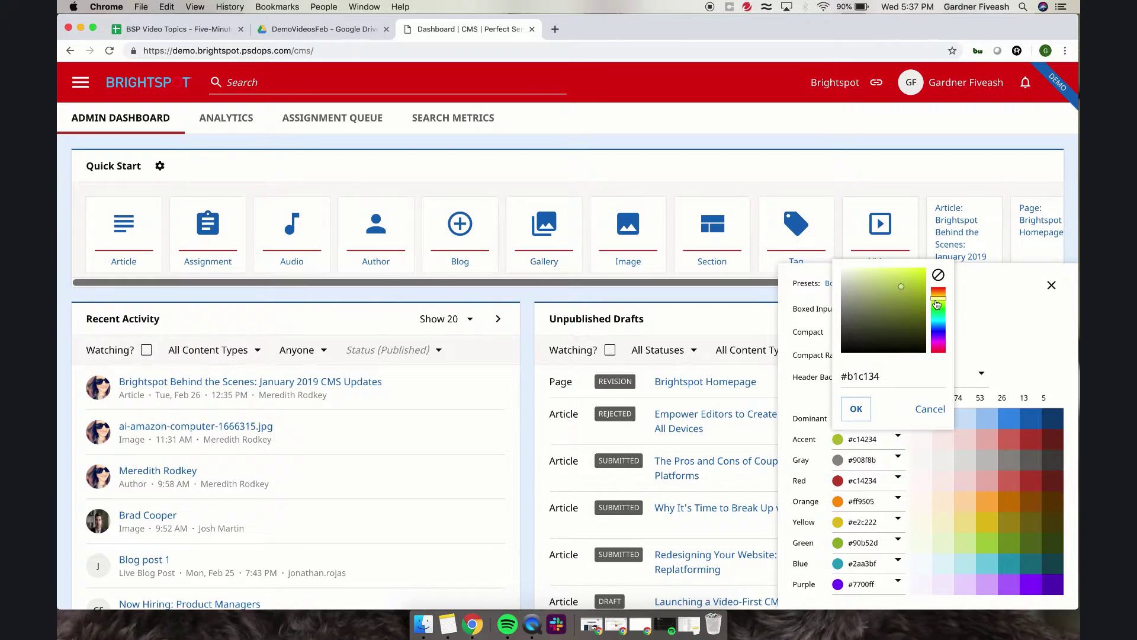
{"action": "left_click", "coordinate": [922, 274]}
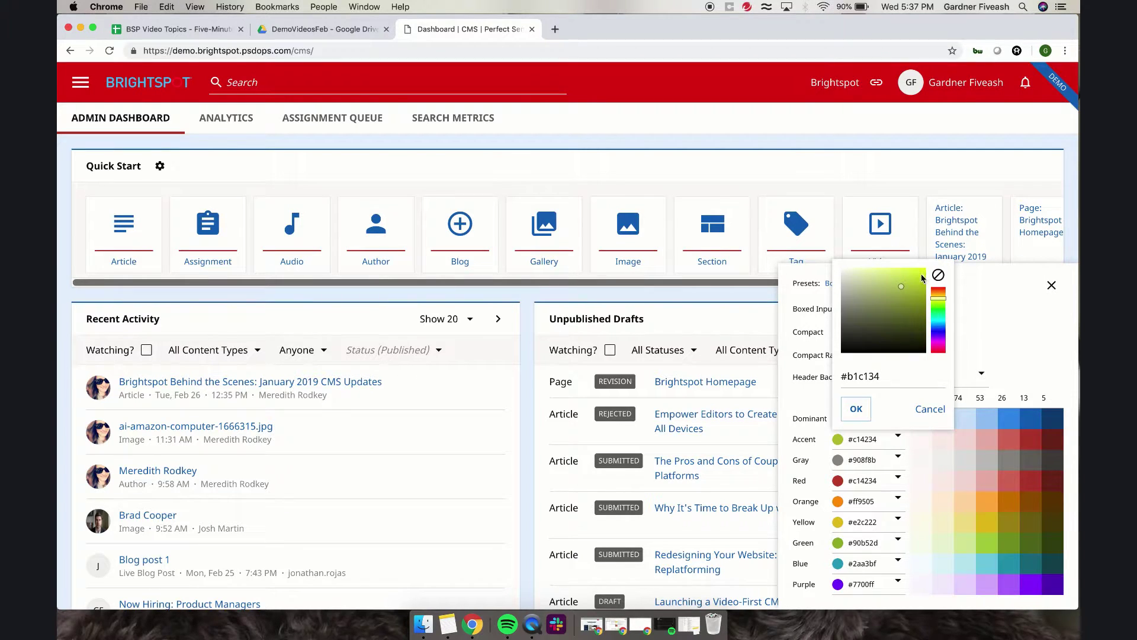
{"action": "left_click", "coordinate": [857, 409]}
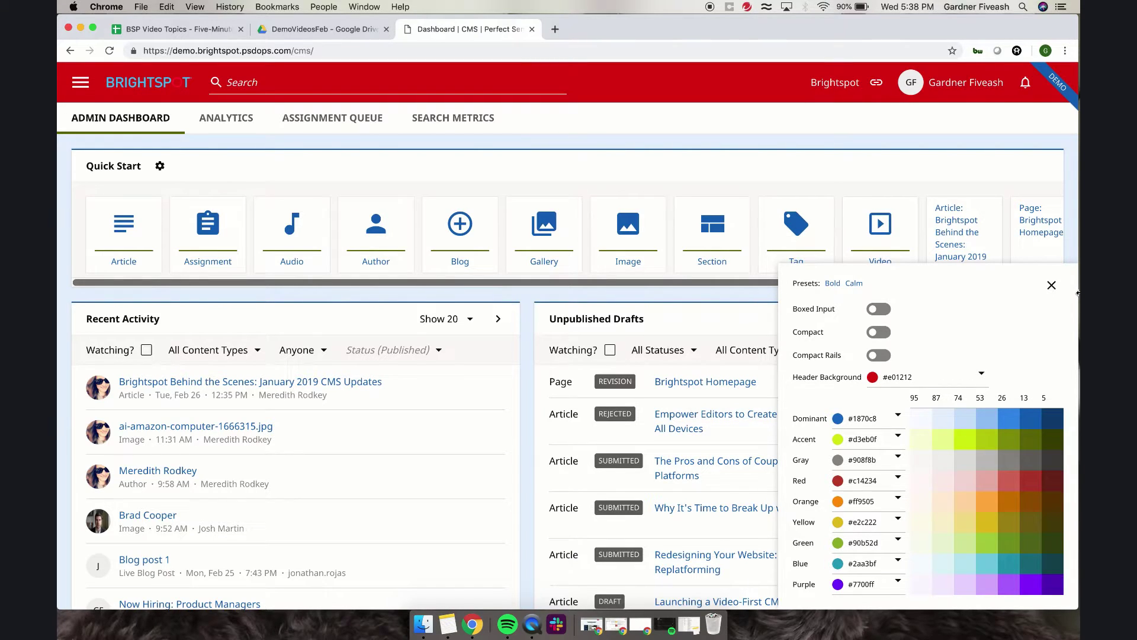
Step: Close the theme settings panel to reveal the red-header dashboard with yellow-green accents
{"action": "left_click", "coordinate": [1052, 283]}
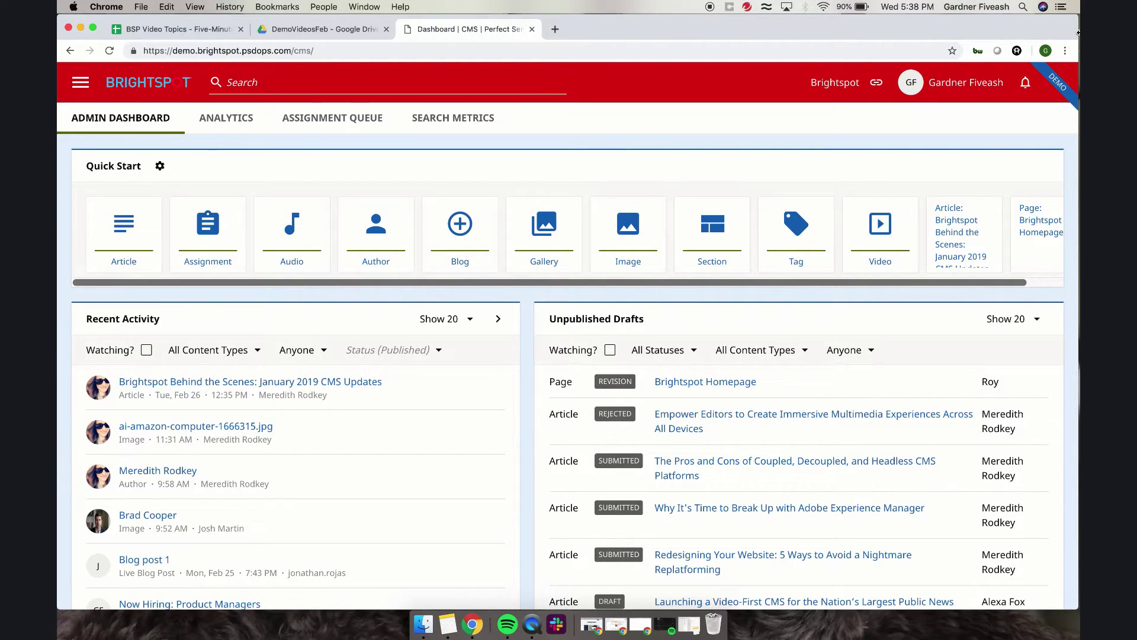
Step: Narrow the browser window slightly and scroll through the resized dashboard
{"action": "left_click_drag", "start_coordinate": [1079, 32], "coordinate": [643, 104]}
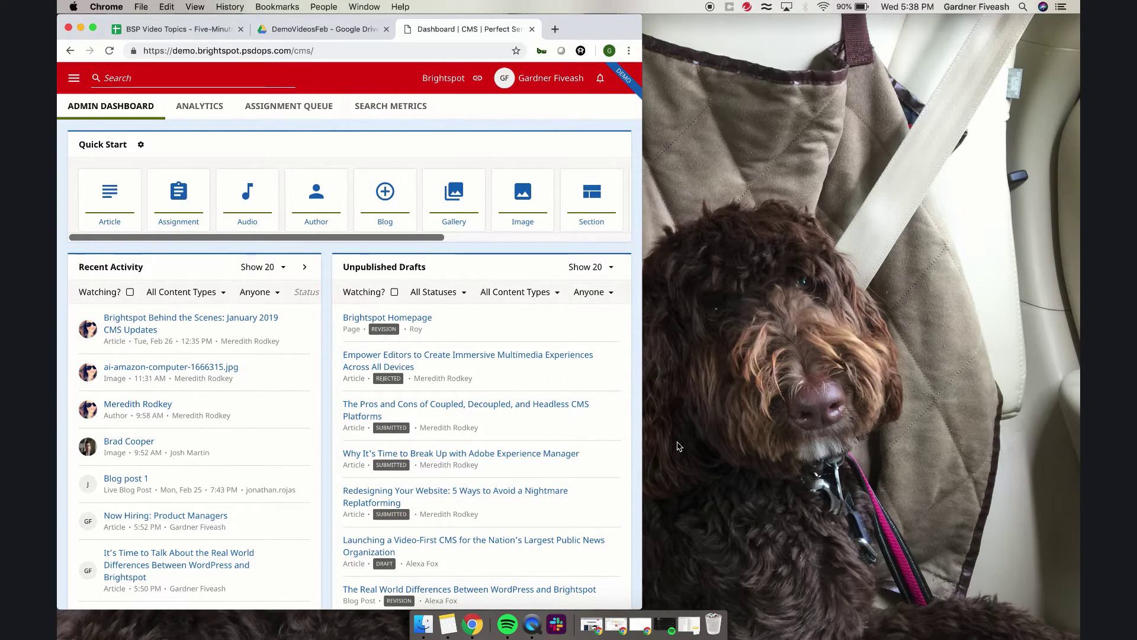
{"action": "scroll", "coordinate": [608, 443], "scroll_direction": "down", "scroll_amount": 15}
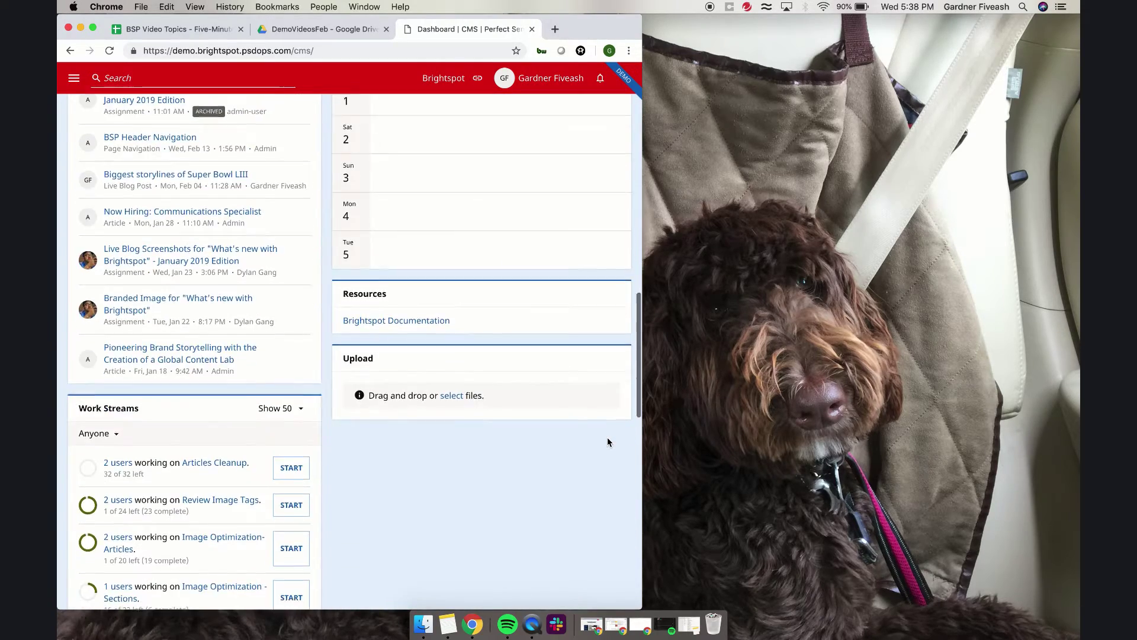
{"action": "scroll", "coordinate": [610, 441], "scroll_direction": "down", "scroll_amount": 5}
{"action": "scroll", "coordinate": [614, 439], "scroll_direction": "up", "scroll_amount": 20}
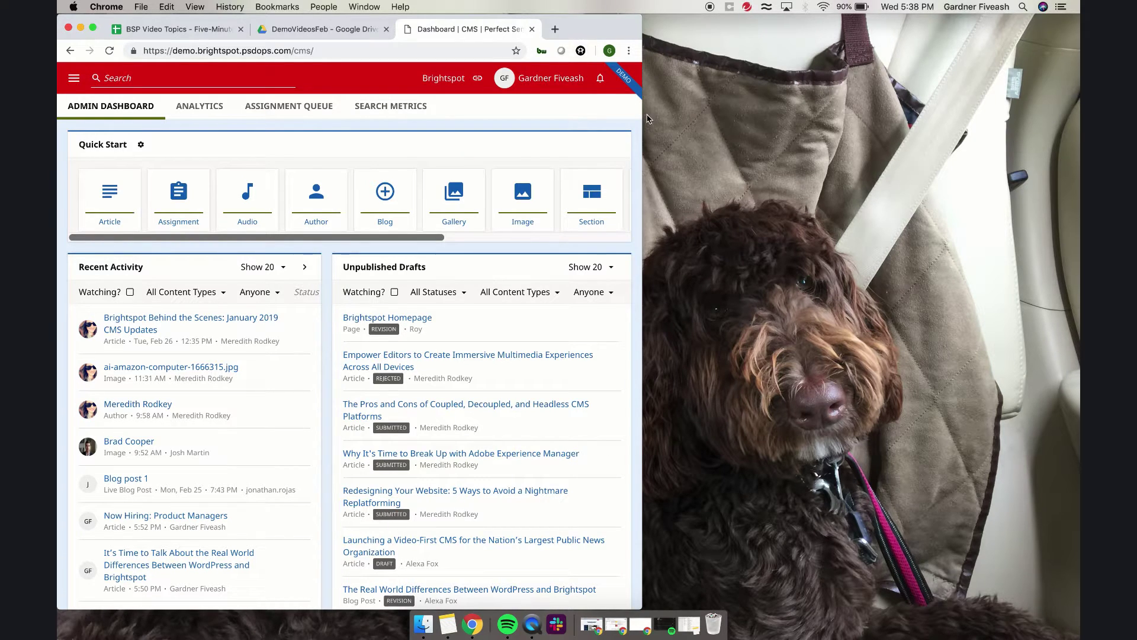
Step: View the dashboard at tablet width, check the navigation drawer, then restore full desktop width
{"action": "left_click_drag", "start_coordinate": [643, 119], "coordinate": [300, 234]}
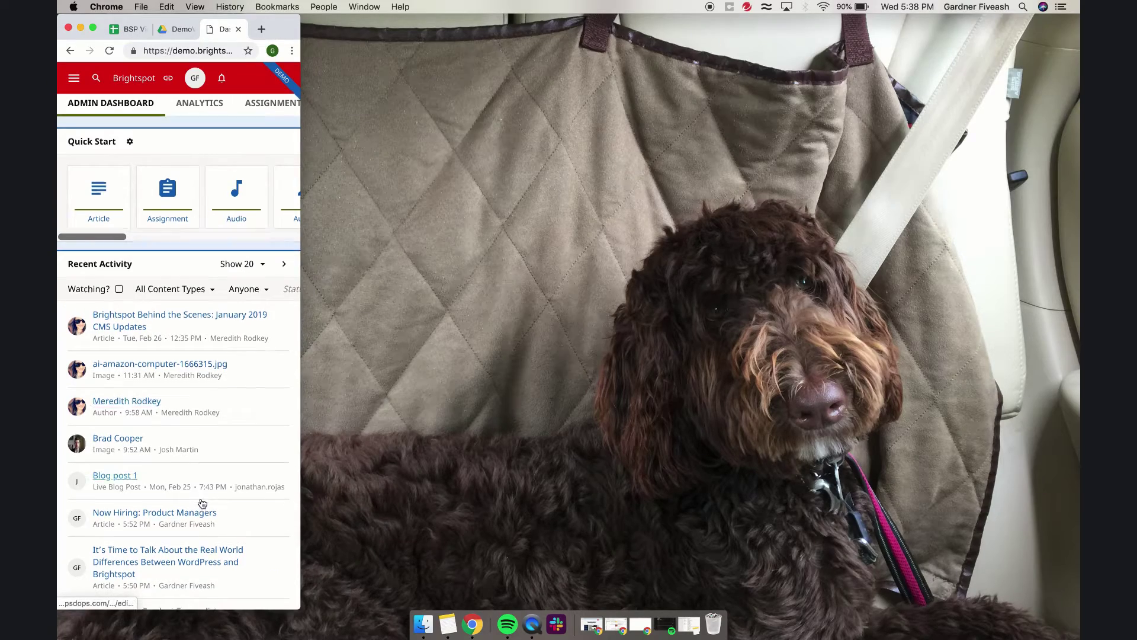
{"action": "scroll", "coordinate": [202, 504], "scroll_direction": "down", "scroll_amount": 20}
{"action": "scroll", "coordinate": [201, 504], "scroll_direction": "up", "scroll_amount": 20}
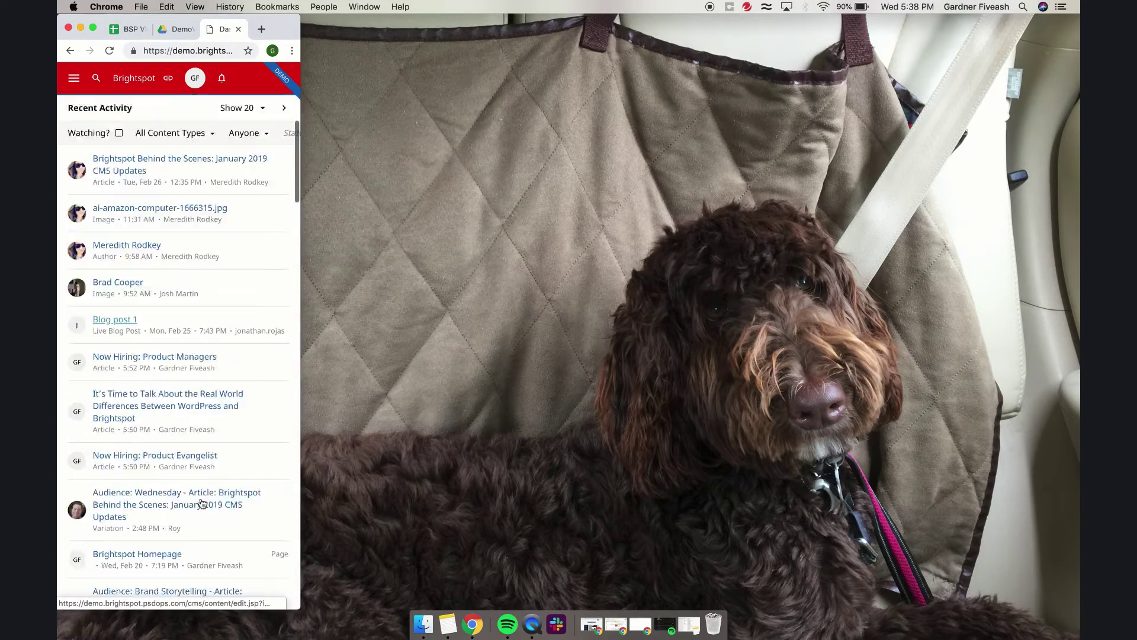
{"action": "scroll", "coordinate": [201, 504], "scroll_direction": "up", "scroll_amount": 3}
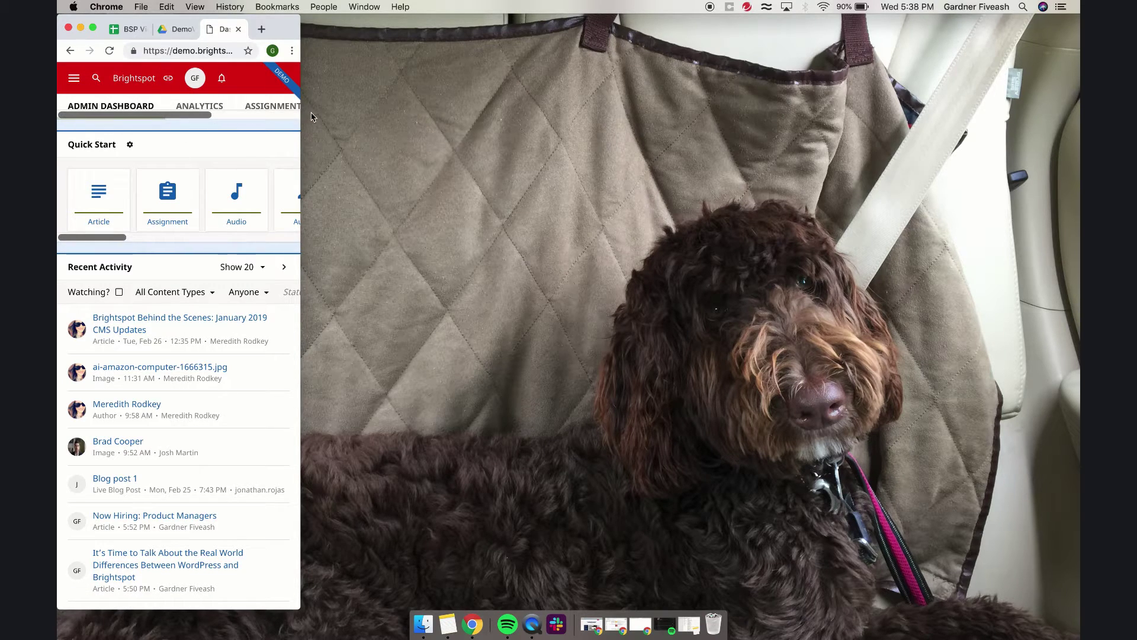
{"action": "left_click", "coordinate": [78, 80]}
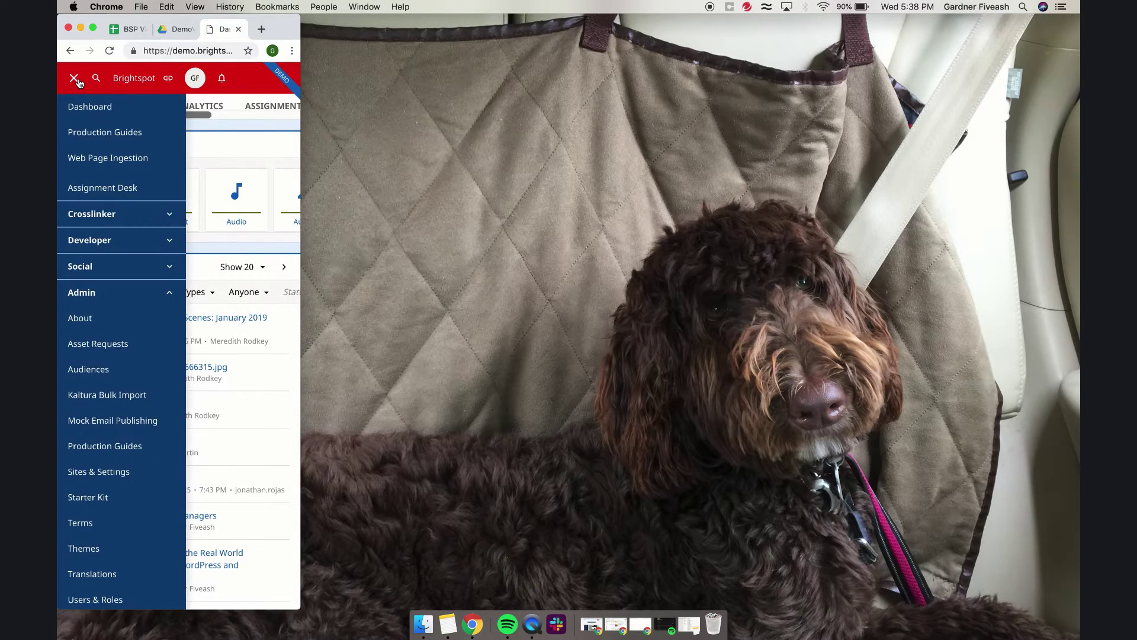
{"action": "left_click", "coordinate": [75, 79]}
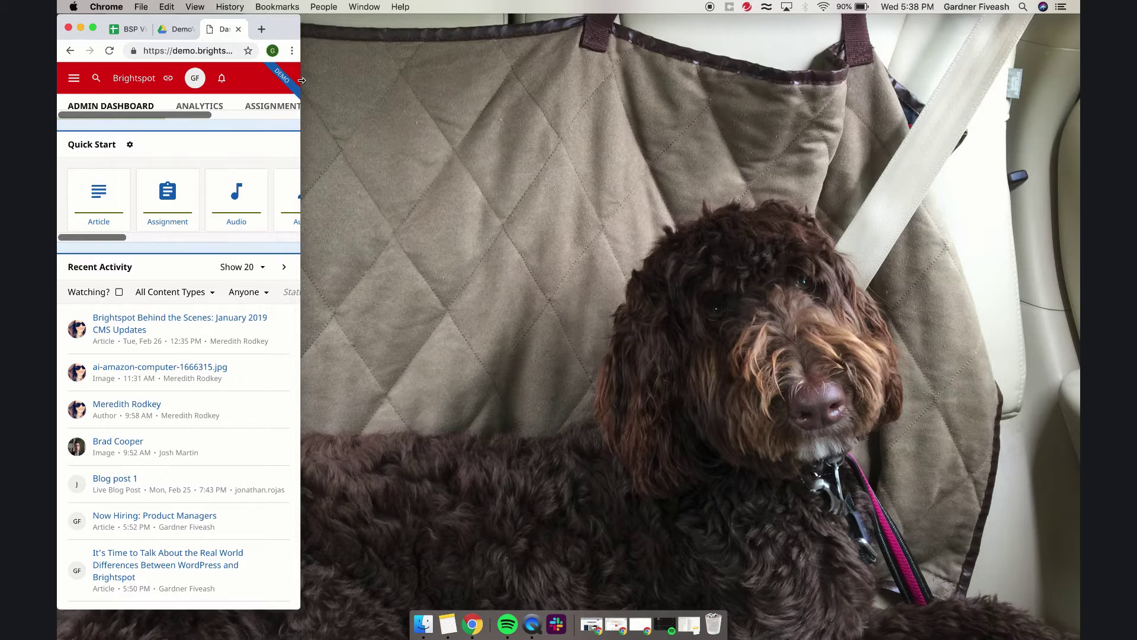
{"action": "left_click_drag", "start_coordinate": [301, 83], "coordinate": [1079, 325]}
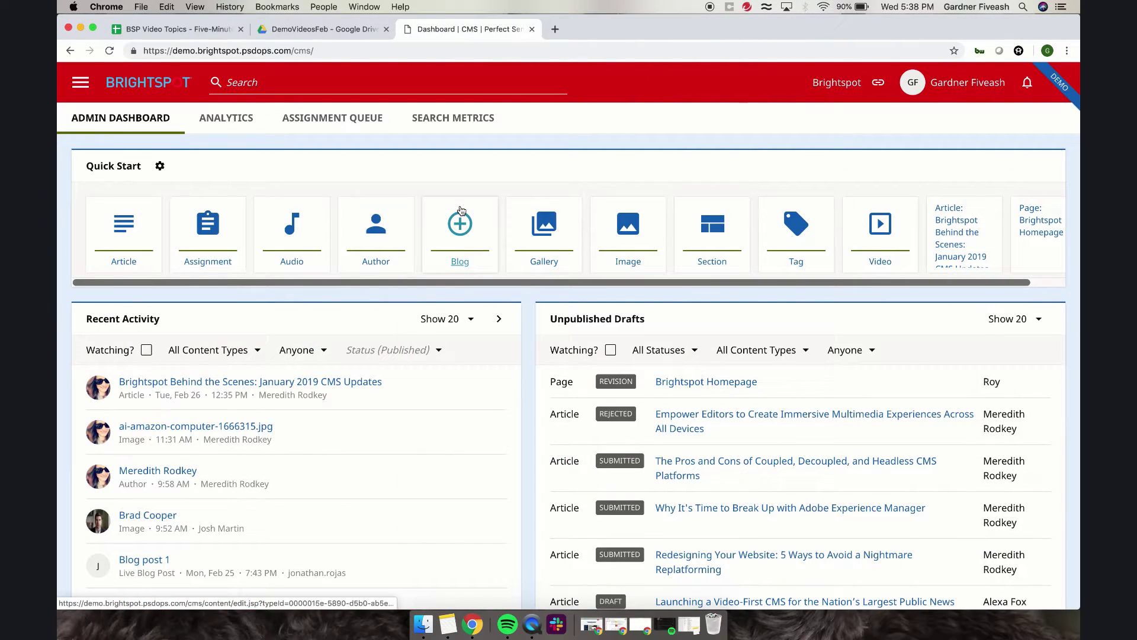
{"action": "left_click", "coordinate": [331, 81]}
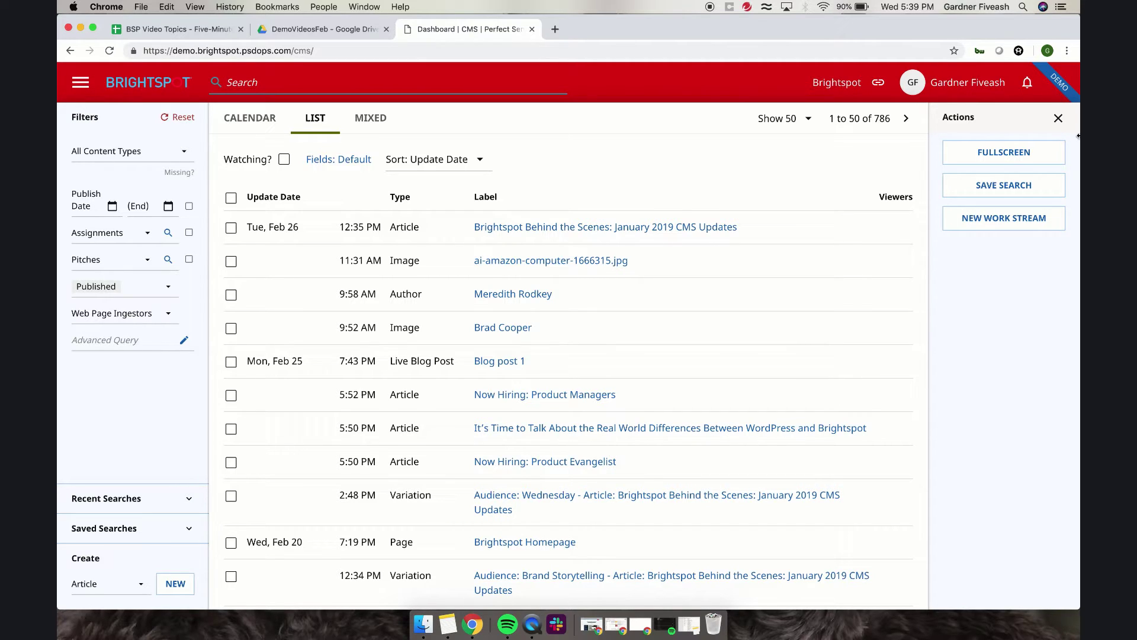
{"action": "left_click_drag", "start_coordinate": [1076, 137], "coordinate": [651, 211]}
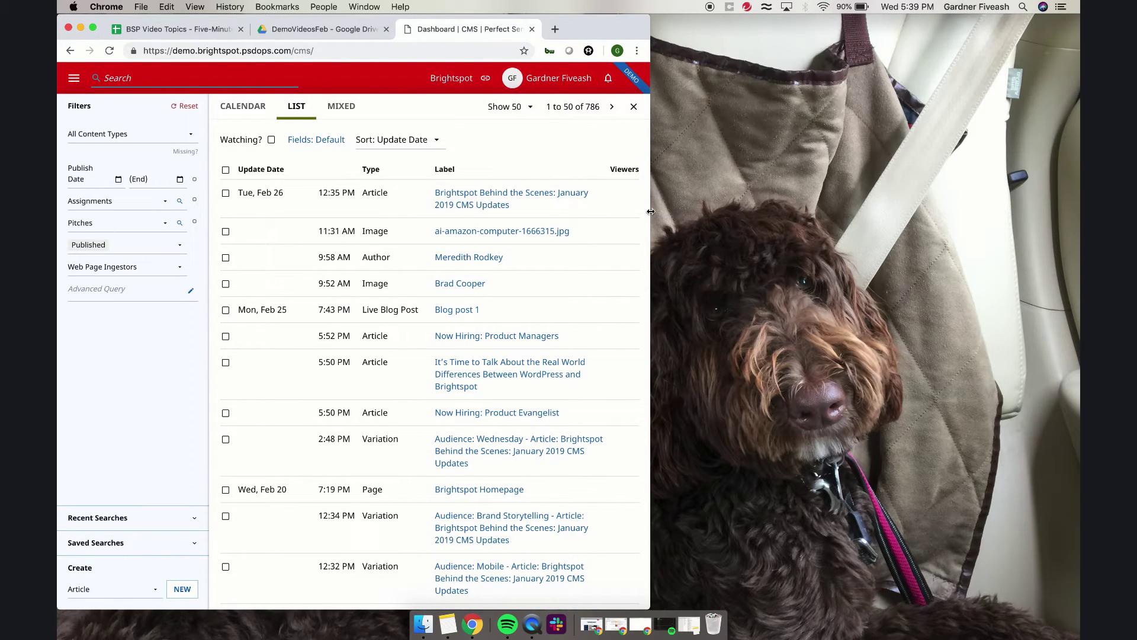
{"action": "left_click_drag", "start_coordinate": [640, 211], "coordinate": [268, 290]}
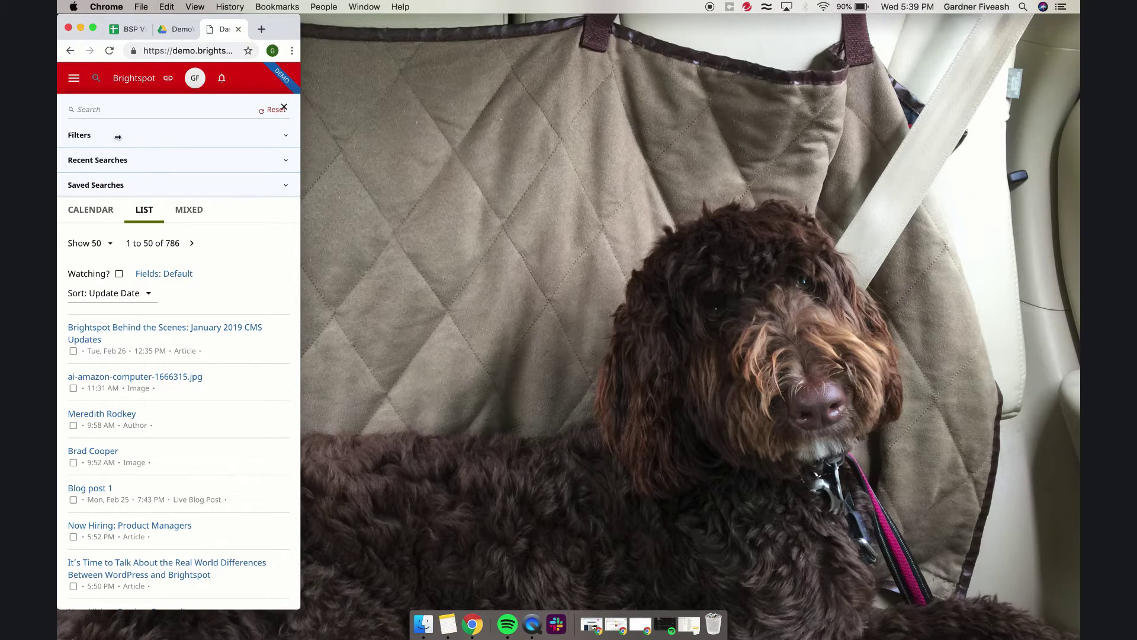
{"action": "left_click", "coordinate": [86, 141]}
{"action": "left_click", "coordinate": [86, 141]}
{"action": "left_click", "coordinate": [86, 161]}
{"action": "left_click", "coordinate": [87, 162]}
{"action": "left_click", "coordinate": [78, 193]}
{"action": "left_click", "coordinate": [81, 194]}
{"action": "scroll", "coordinate": [175, 431], "scroll_direction": "down", "scroll_amount": 5}
{"action": "scroll", "coordinate": [174, 431], "scroll_direction": "up", "scroll_amount": 5}
{"action": "left_click_drag", "start_coordinate": [302, 63], "coordinate": [1078, 256]}
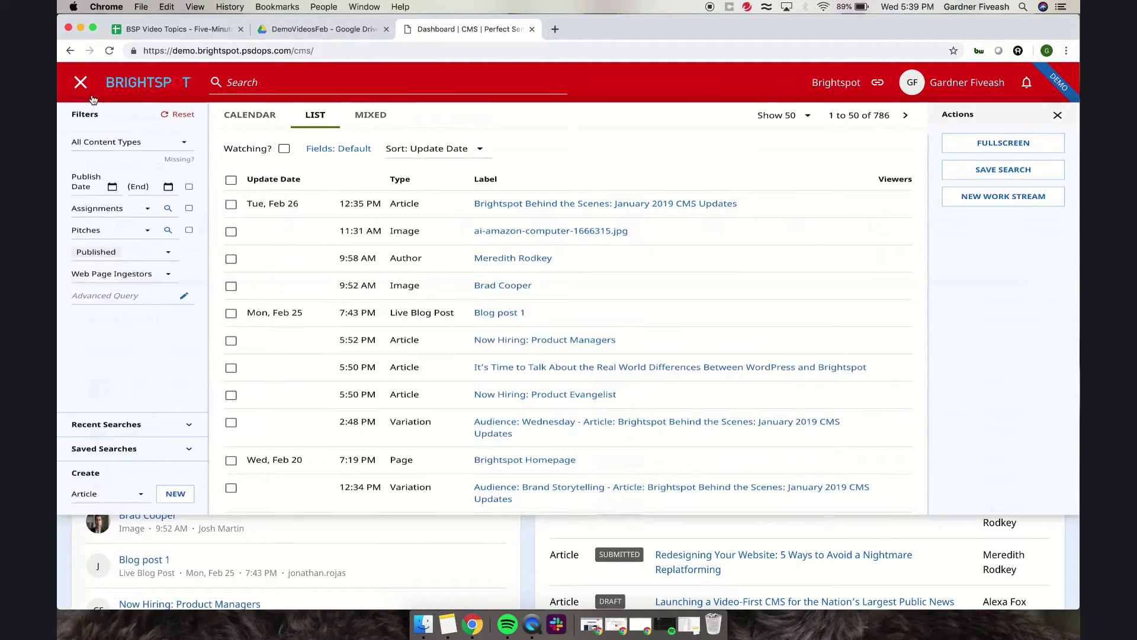
{"action": "left_click", "coordinate": [93, 83]}
{"action": "left_click", "coordinate": [95, 116]}
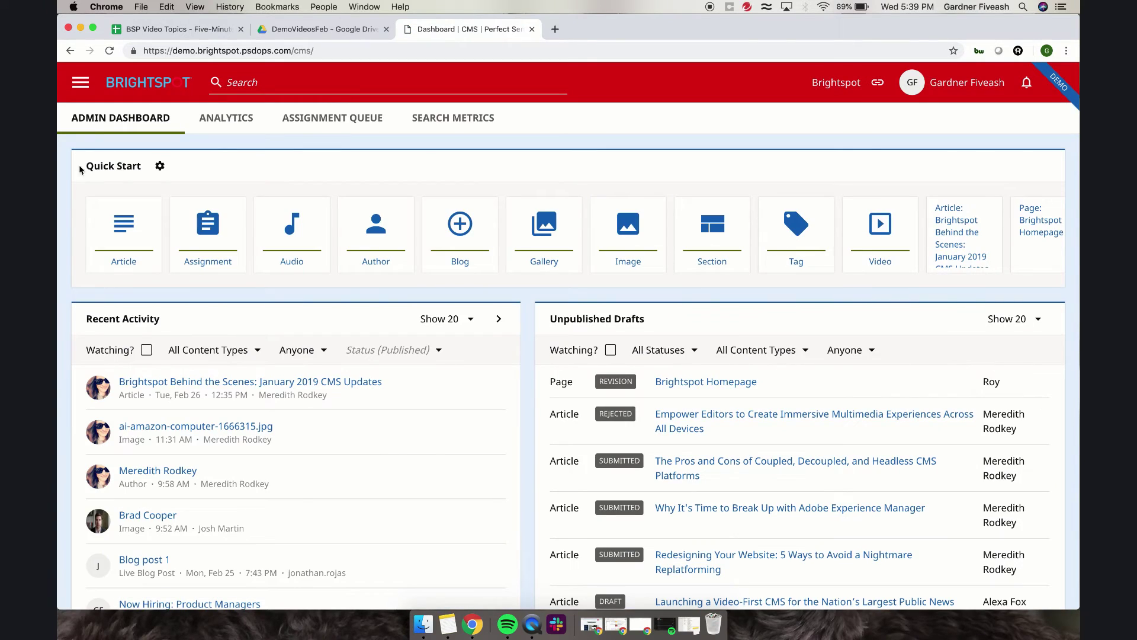
Step: Start a new article and, at half window width, expand its Users and Watchers sections
{"action": "left_click", "coordinate": [129, 253]}
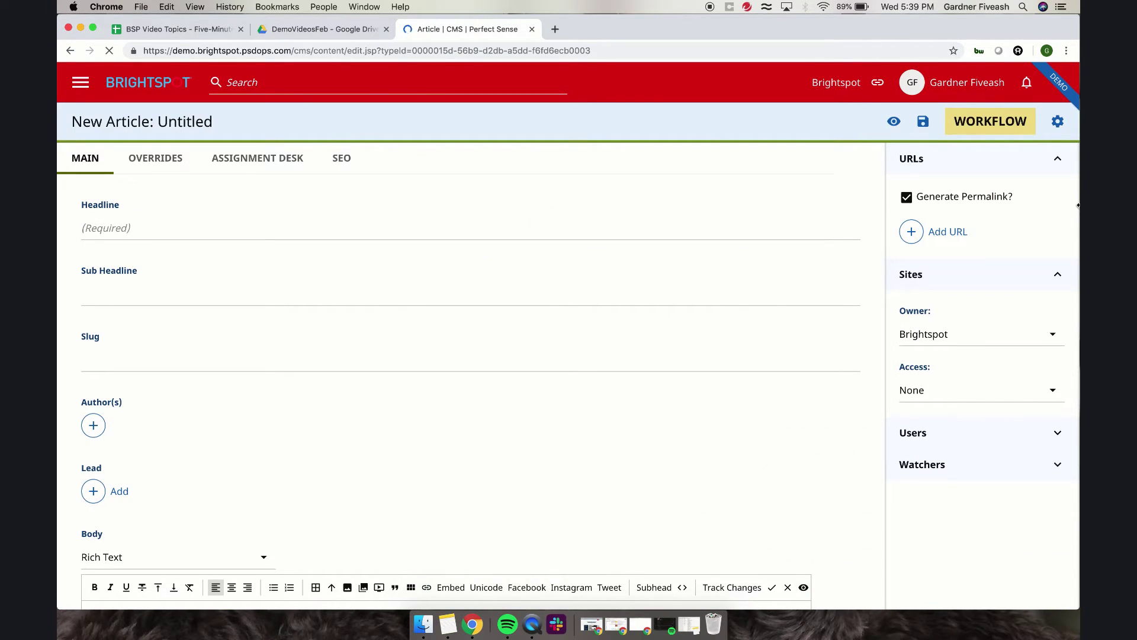
{"action": "left_click_drag", "start_coordinate": [1078, 205], "coordinate": [518, 275]}
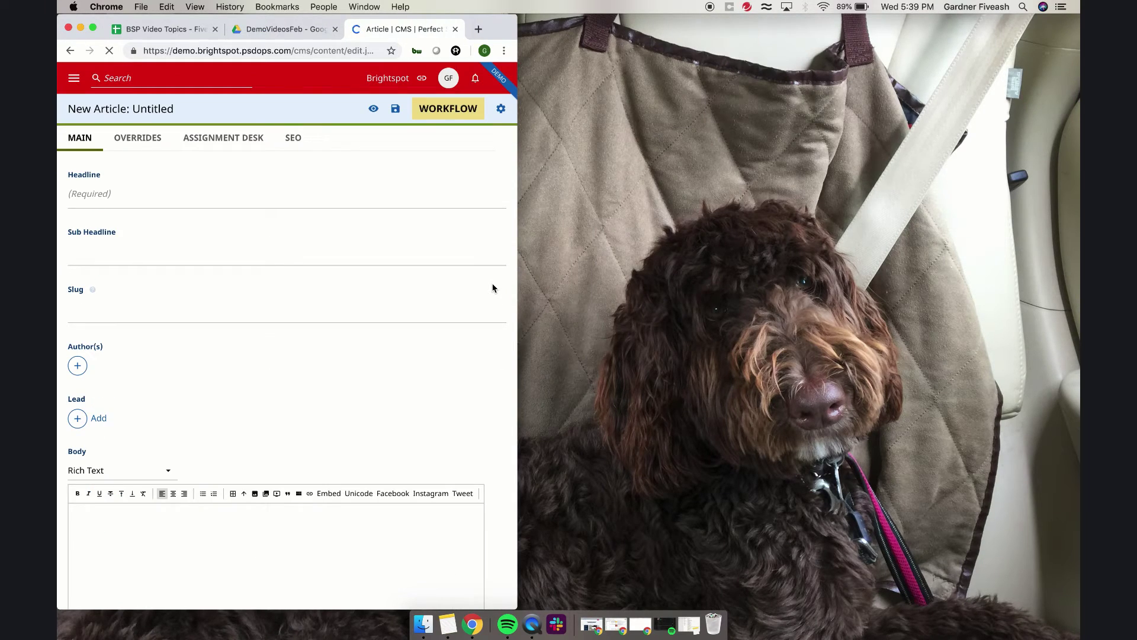
{"action": "scroll", "coordinate": [493, 289], "scroll_direction": "down", "scroll_amount": 15}
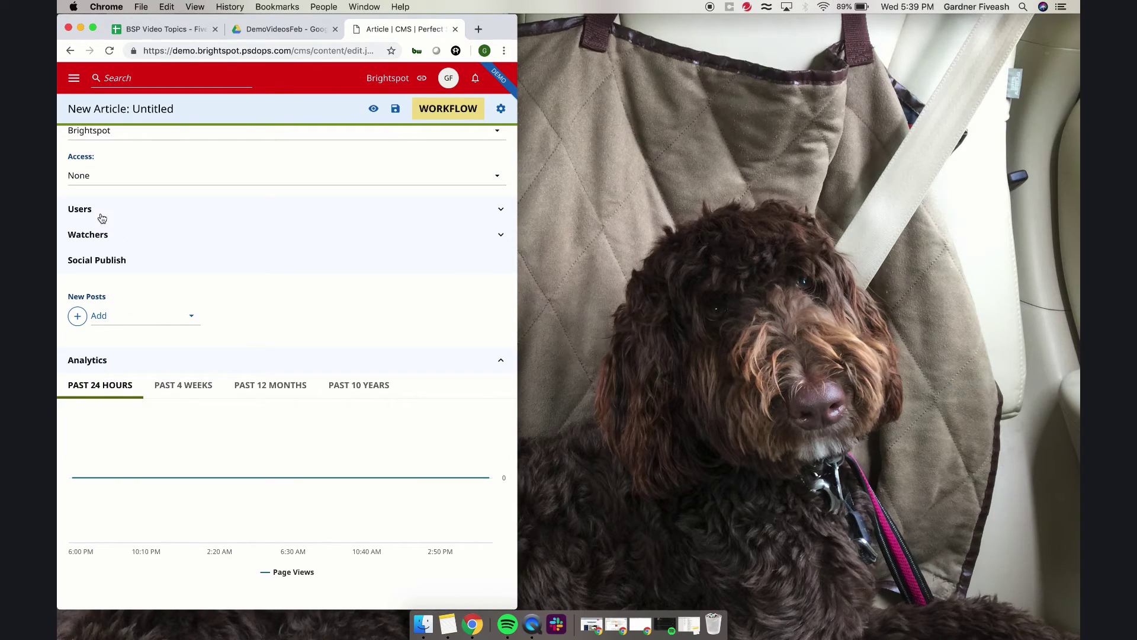
{"action": "left_click", "coordinate": [100, 217]}
{"action": "left_click", "coordinate": [99, 234]}
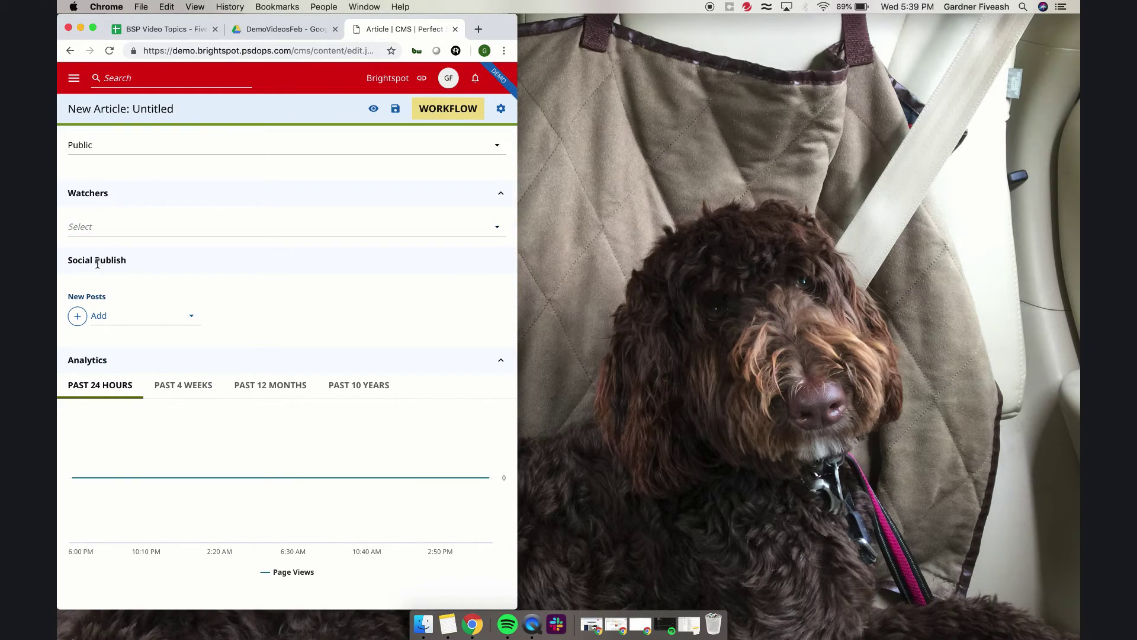
{"action": "scroll", "coordinate": [97, 263], "scroll_direction": "up", "scroll_amount": 5}
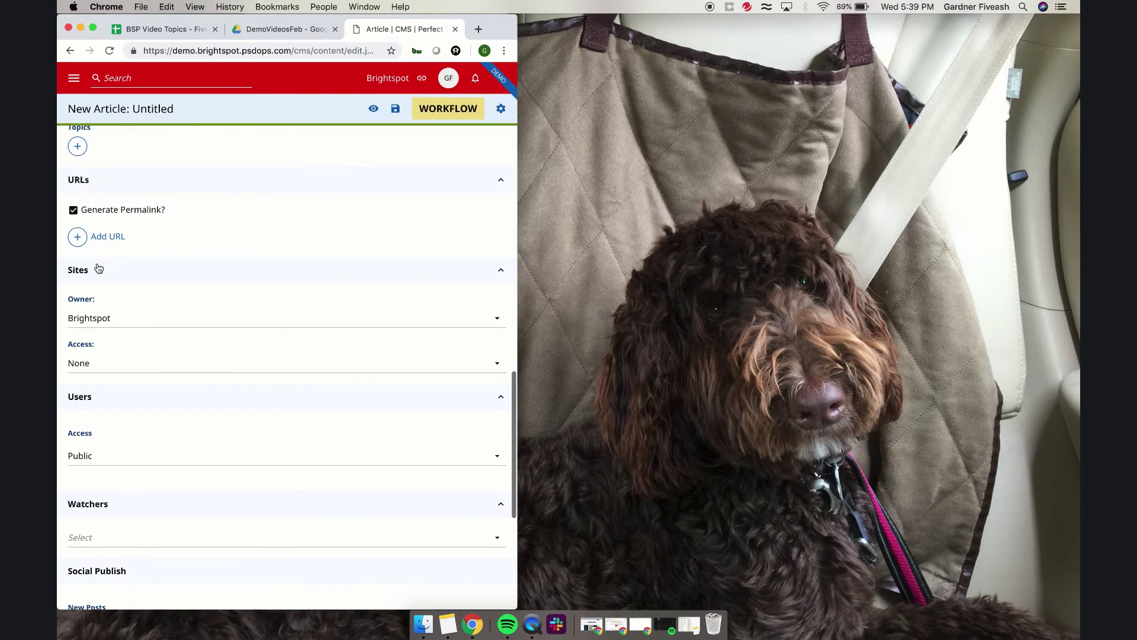
Step: Collapse the article's Sites, URLs, Watchers and Users sections
{"action": "left_click", "coordinate": [96, 270]}
{"action": "scroll", "coordinate": [97, 277], "scroll_direction": "up", "scroll_amount": 5}
{"action": "left_click", "coordinate": [99, 347]}
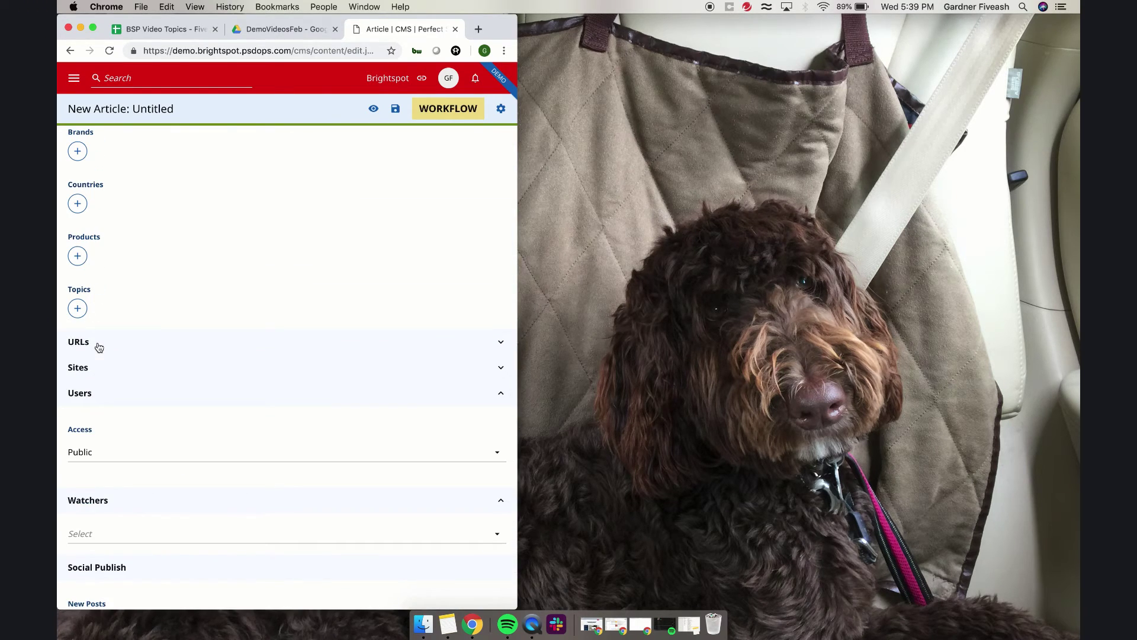
{"action": "left_click", "coordinate": [100, 505]}
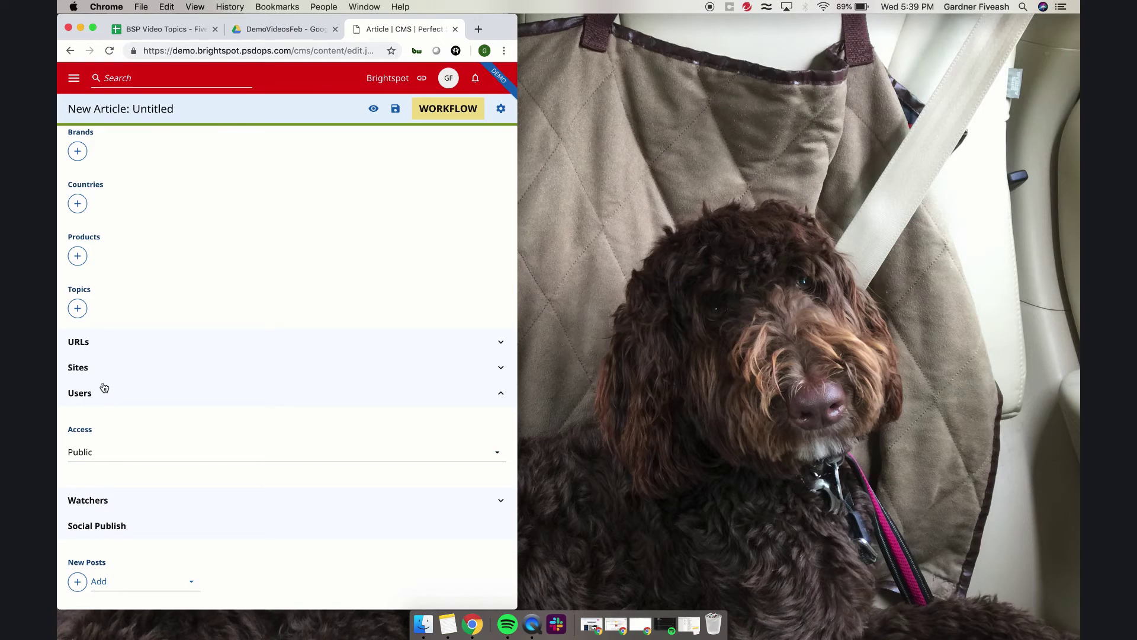
{"action": "left_click", "coordinate": [103, 401]}
{"action": "scroll", "coordinate": [101, 398], "scroll_direction": "up", "scroll_amount": 20}
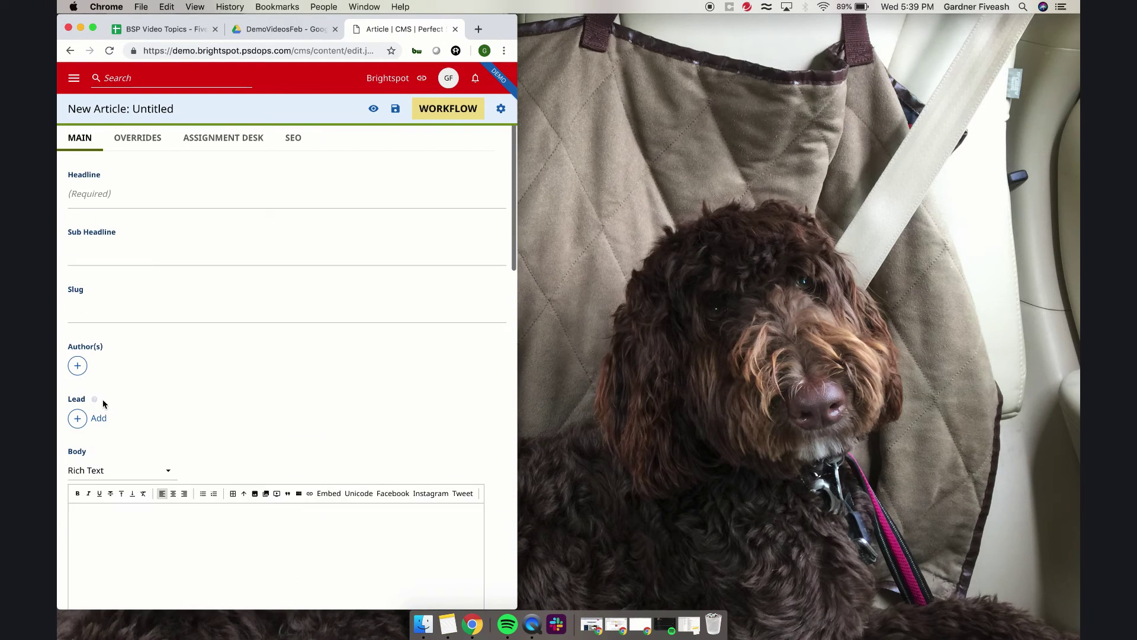
Step: Preview the article editor at mobile width, then widen it to the full editor layout
{"action": "left_click_drag", "start_coordinate": [518, 201], "coordinate": [255, 219]}
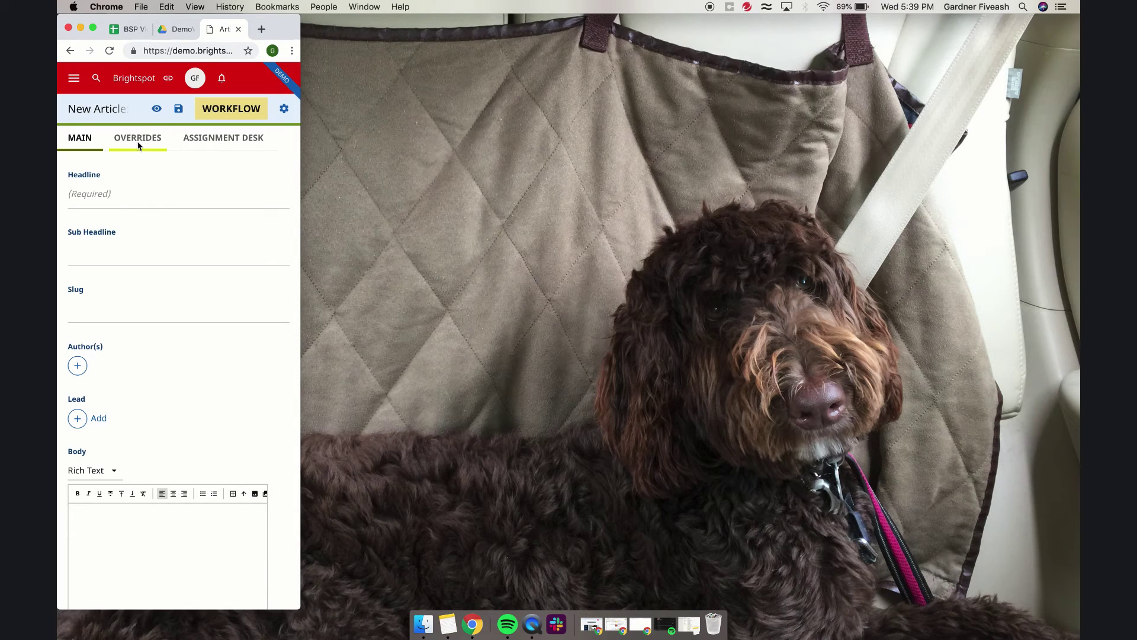
{"action": "scroll", "coordinate": [158, 215], "scroll_direction": "down", "scroll_amount": 5}
{"action": "scroll", "coordinate": [158, 214], "scroll_direction": "down", "scroll_amount": 10}
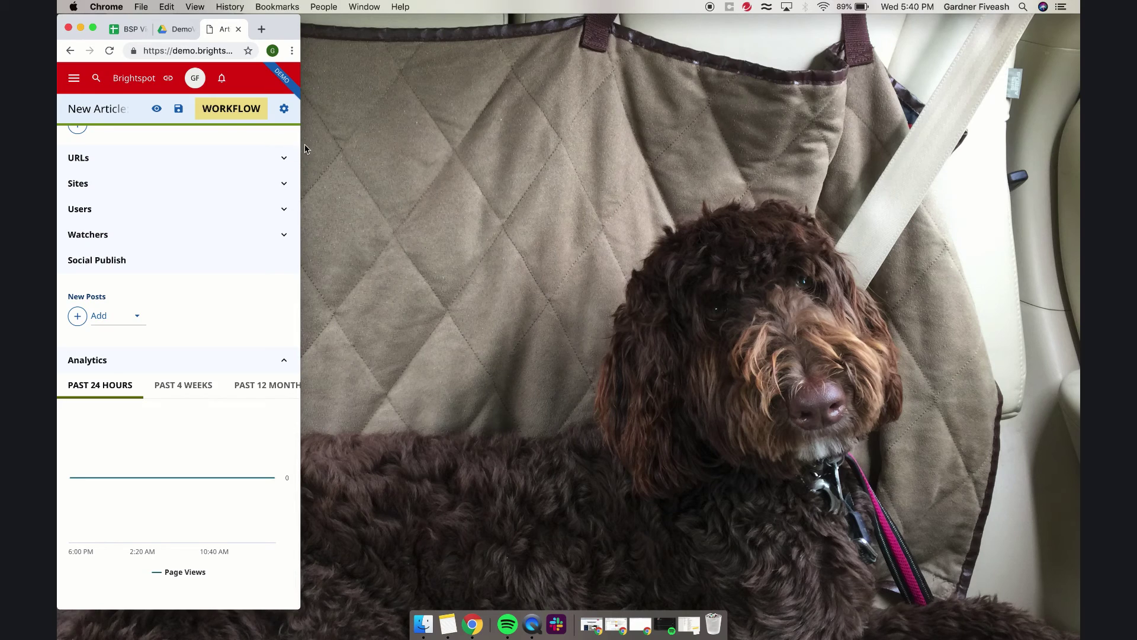
{"action": "left_click_drag", "start_coordinate": [302, 140], "coordinate": [1077, 529]}
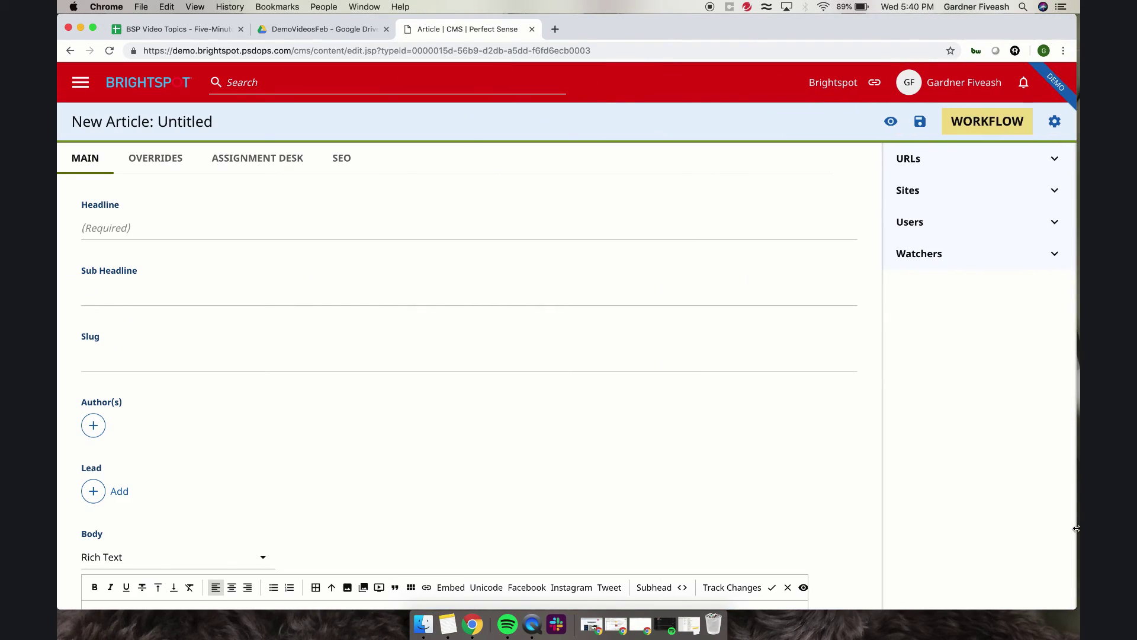